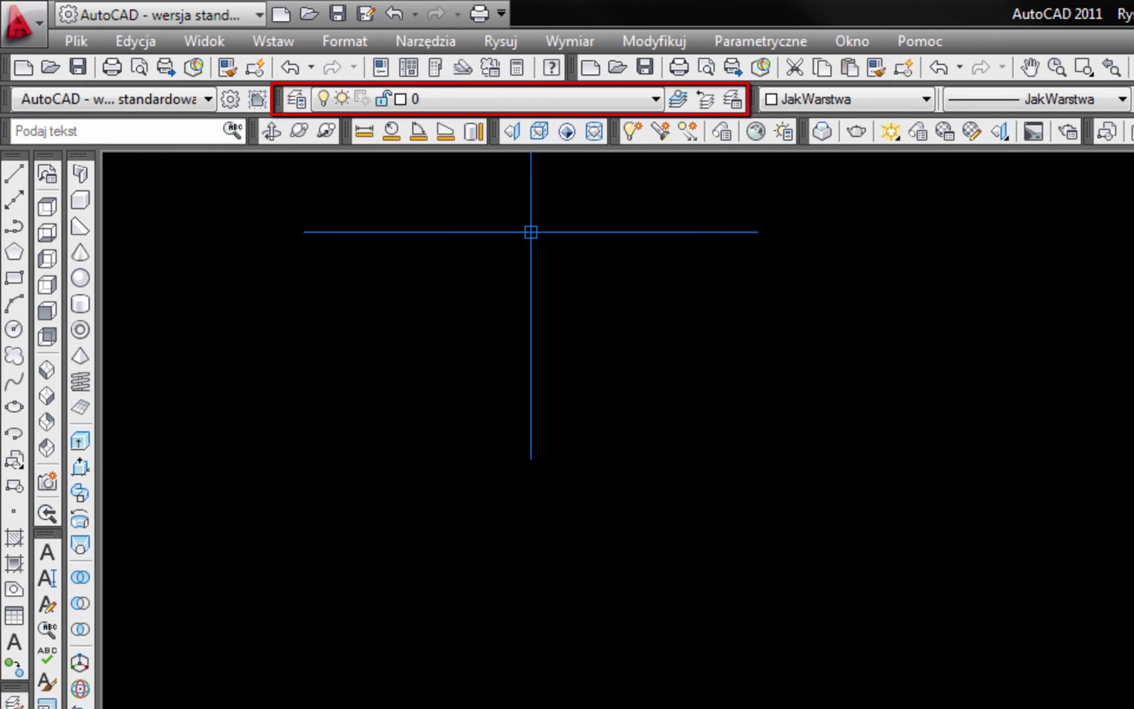
Step: Open the Layer Properties Manager palette, which shows only the default layer 0
click(481, 100)
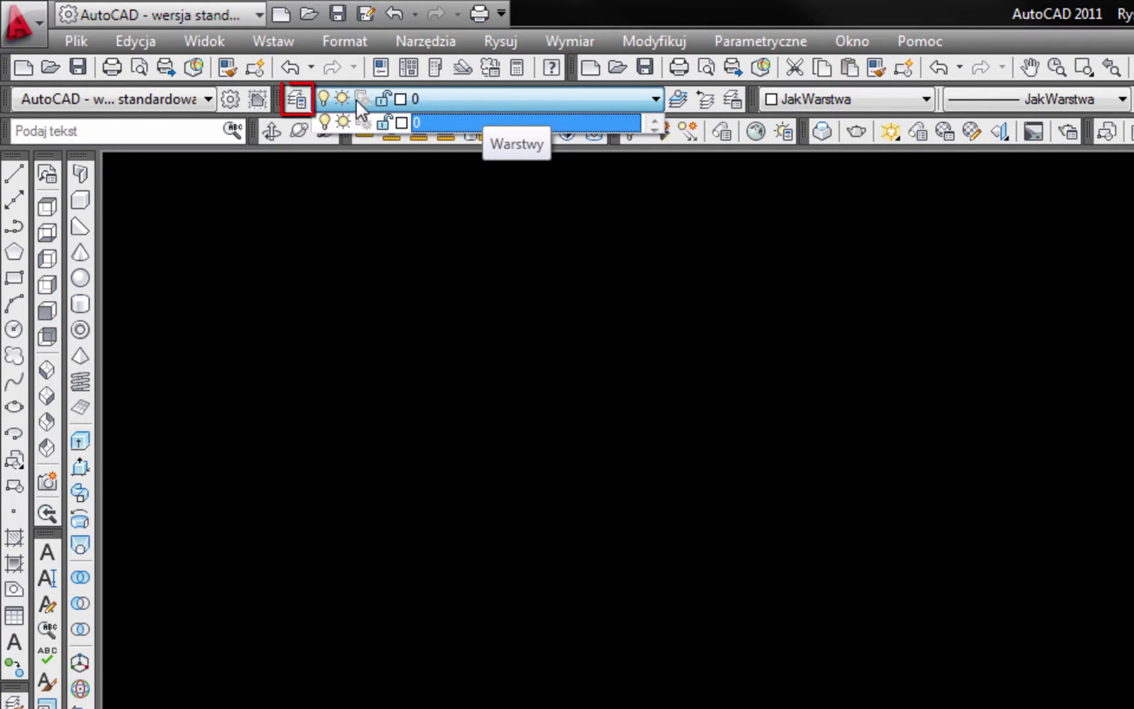
click(296, 102)
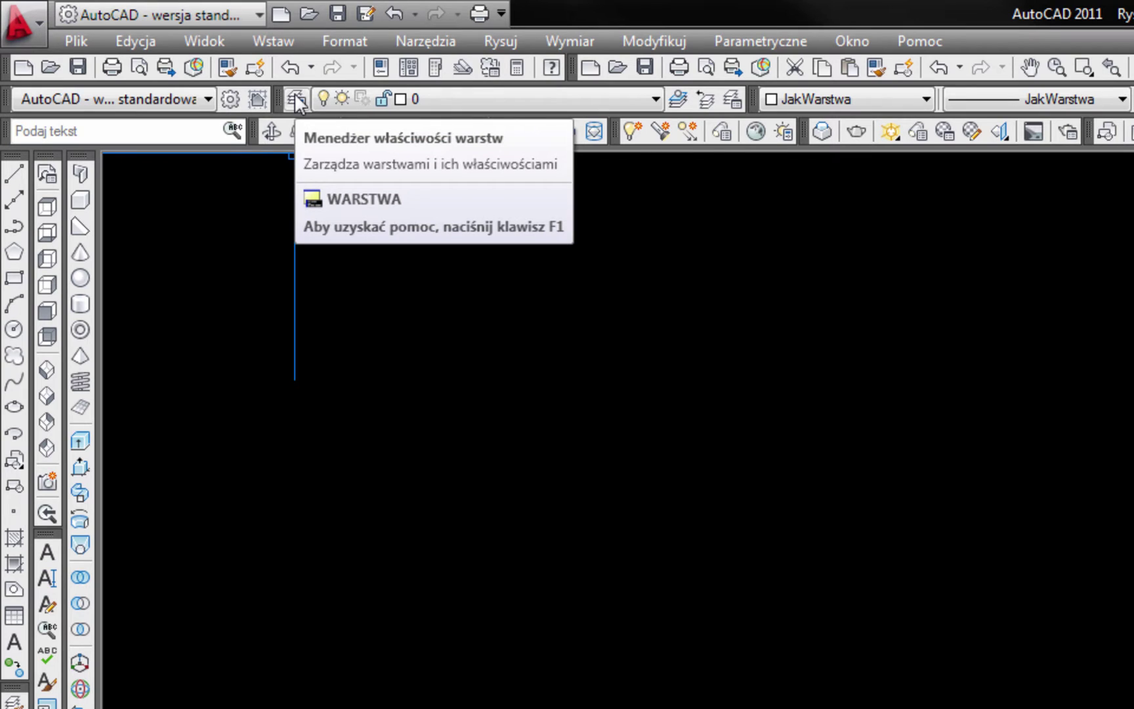
click(296, 102)
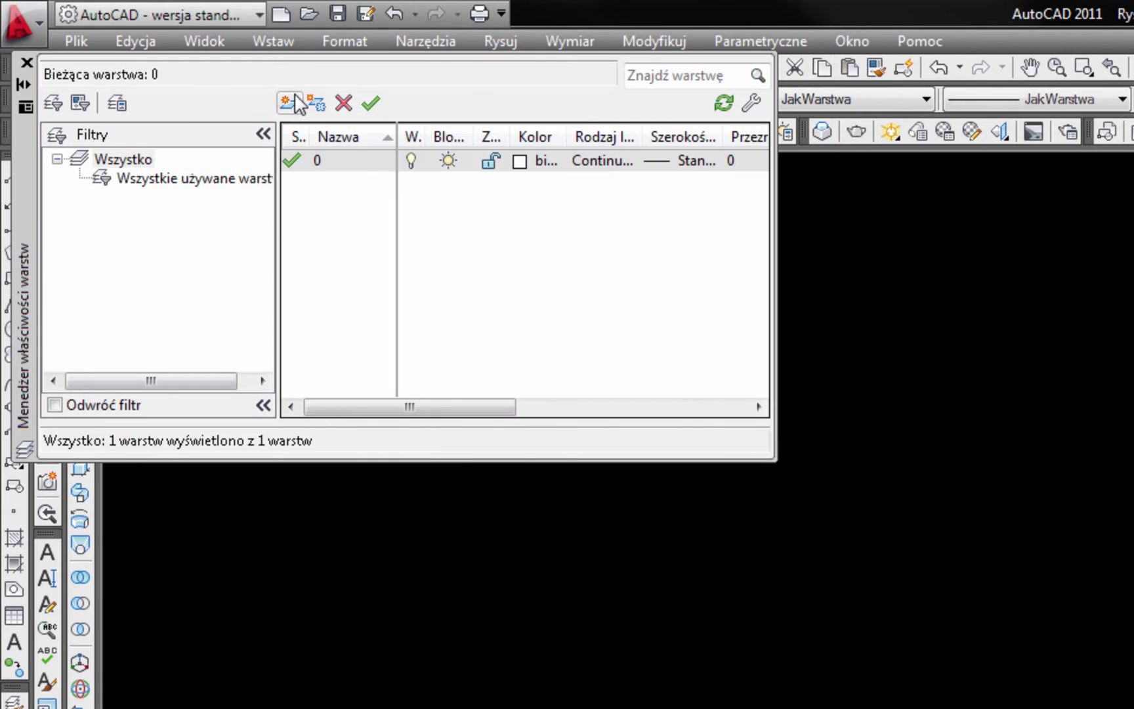
click(30, 176)
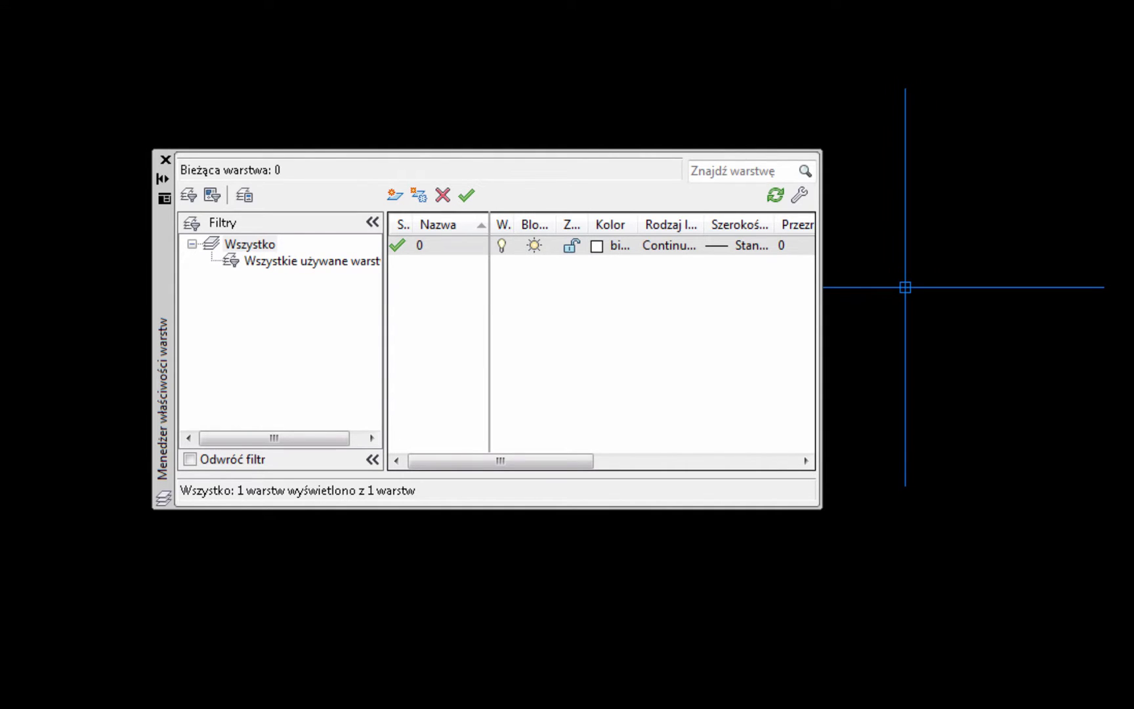
Step: Add new layers Warstwa1, Warstwa2 and Warstwa3, then enlarge the palette and widen the Kolor column
click(395, 196)
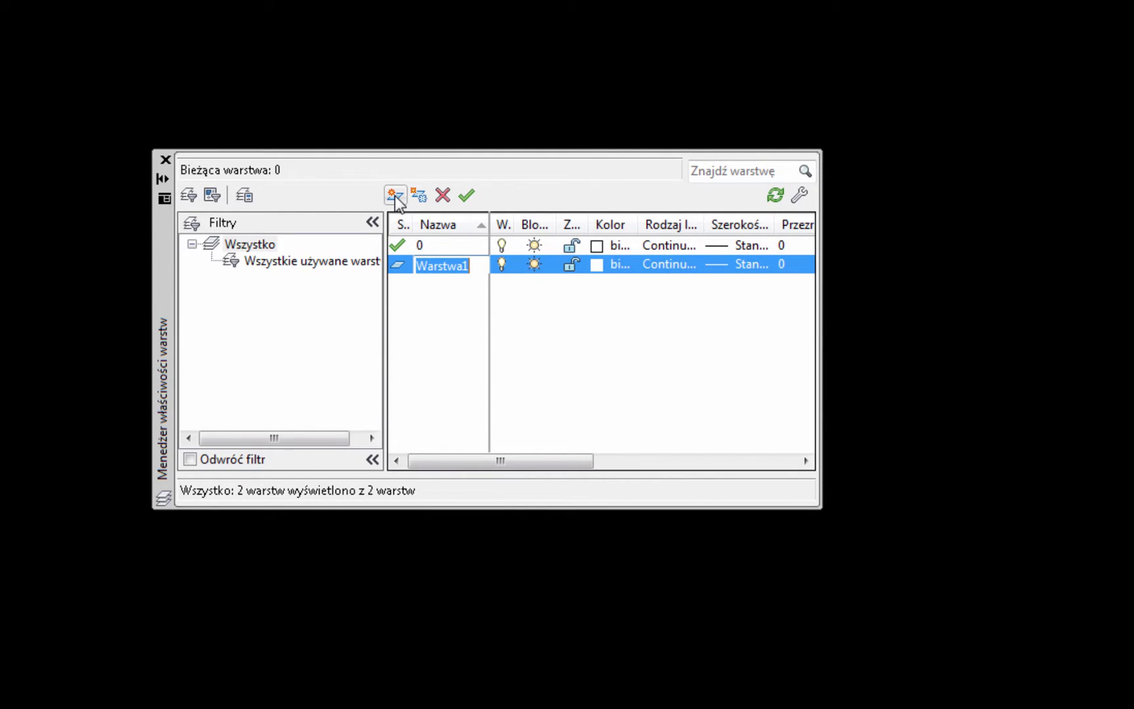
click(395, 196)
click(395, 197)
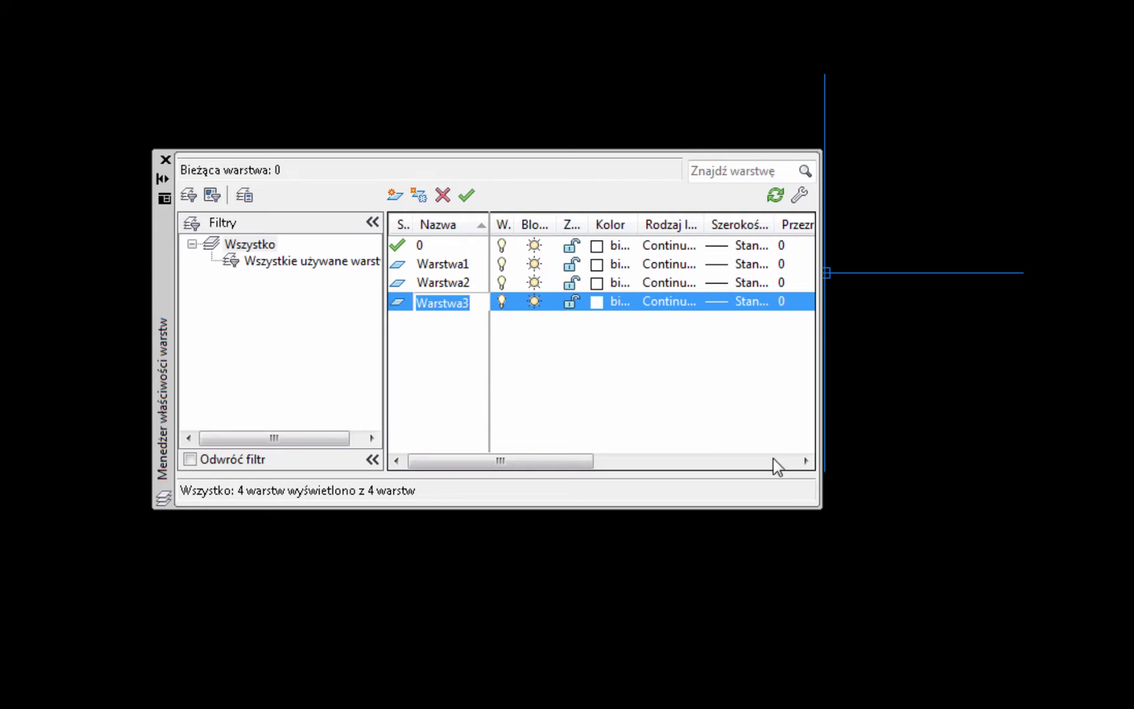
mouse_move(821, 507)
mouse_down()
mouse_move(955, 562)
mouse_move(1021, 573)
mouse_up()
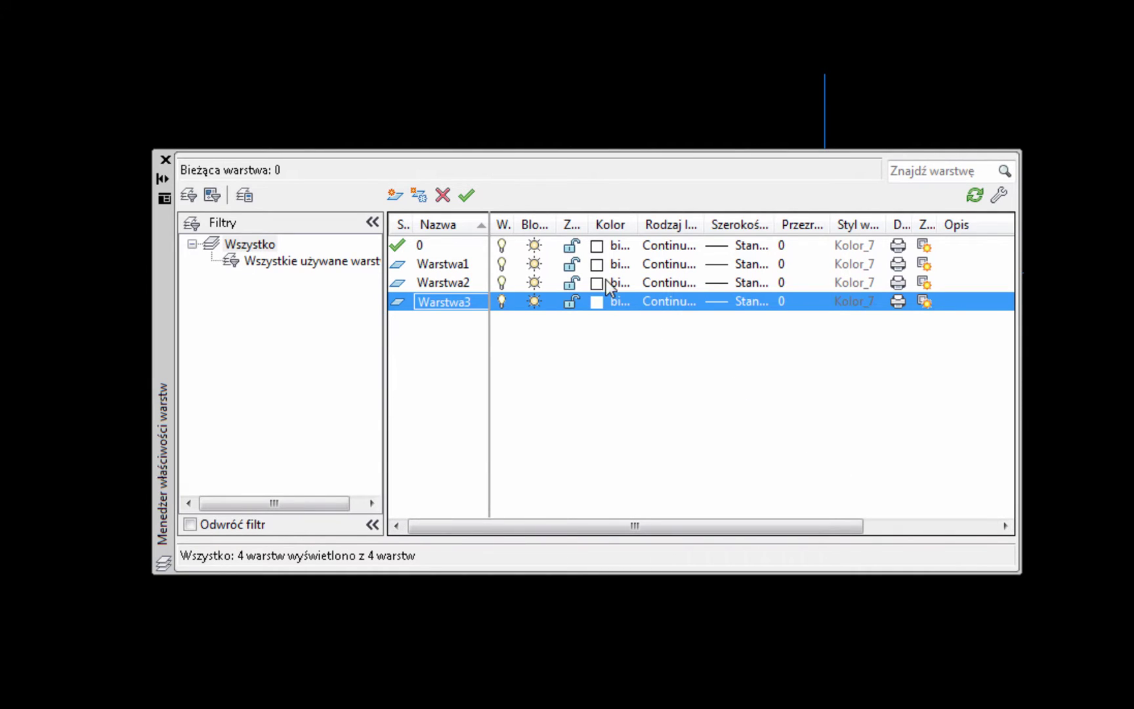
drag(636, 224, 659, 224)
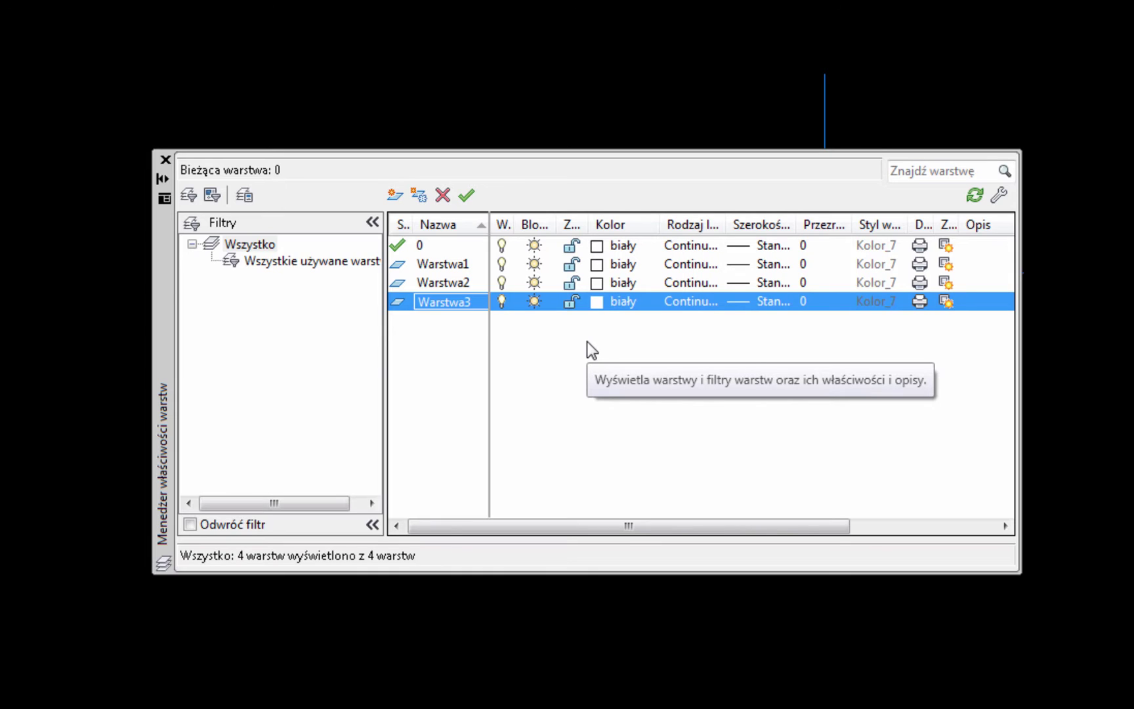
Step: In Select Color, assign red to Warstwa1, green to Warstwa2 and blue to Warstwa3
click(600, 265)
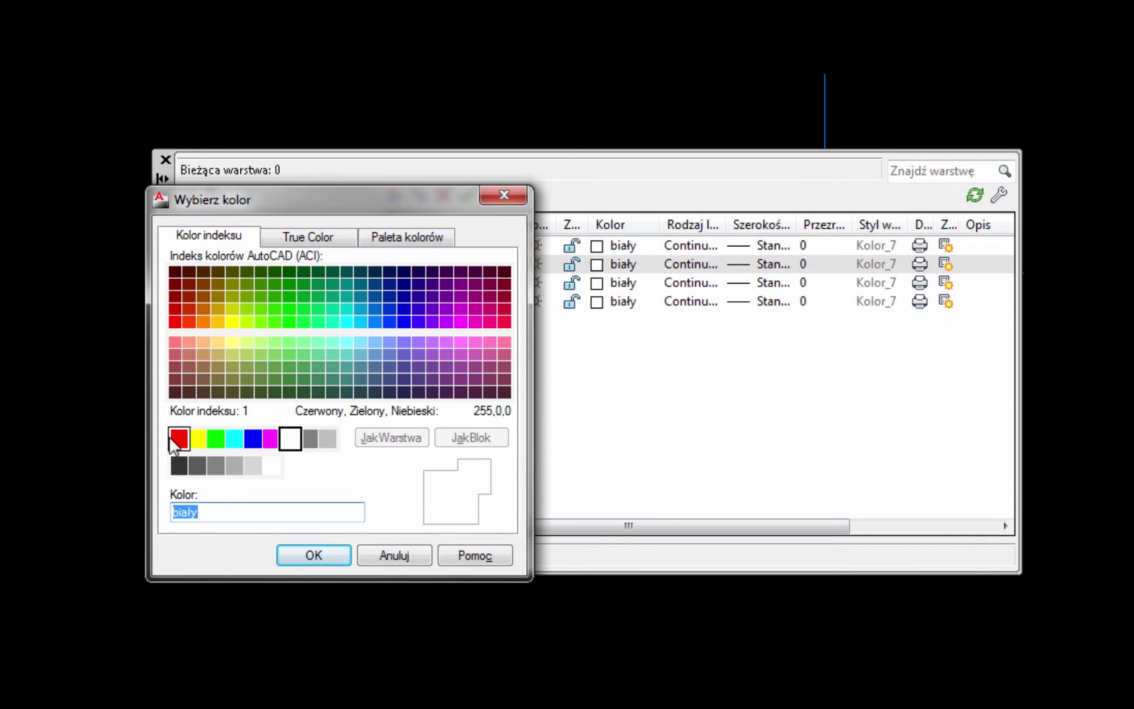
click(175, 438)
click(308, 556)
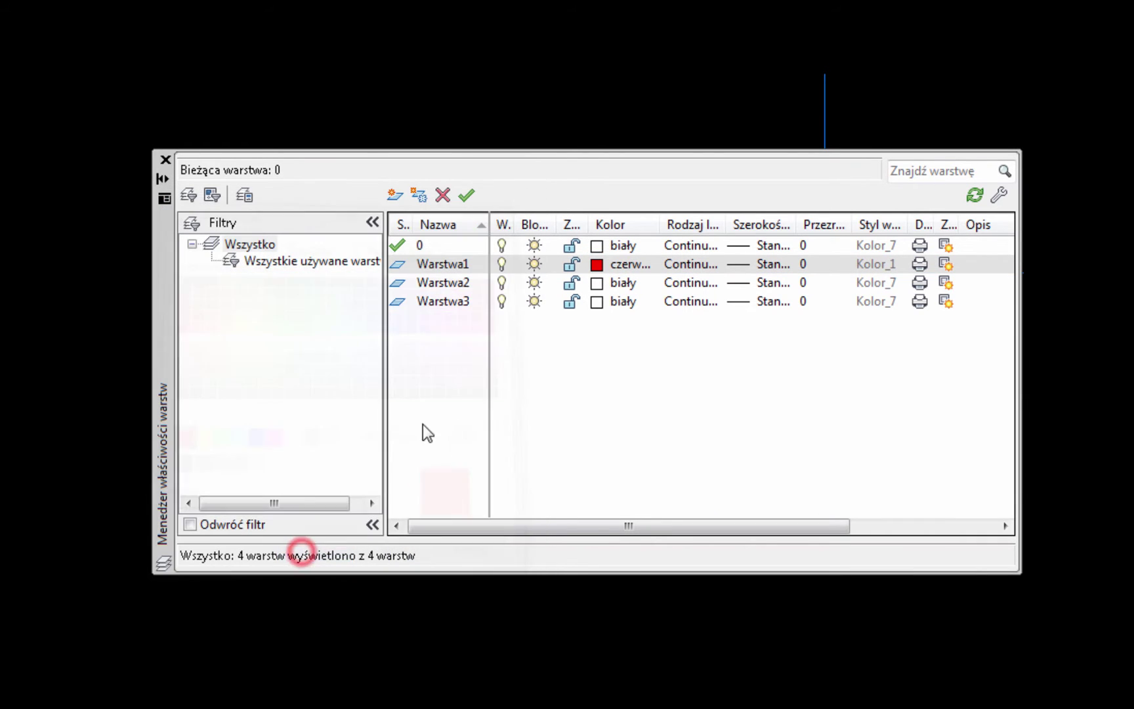
click(596, 282)
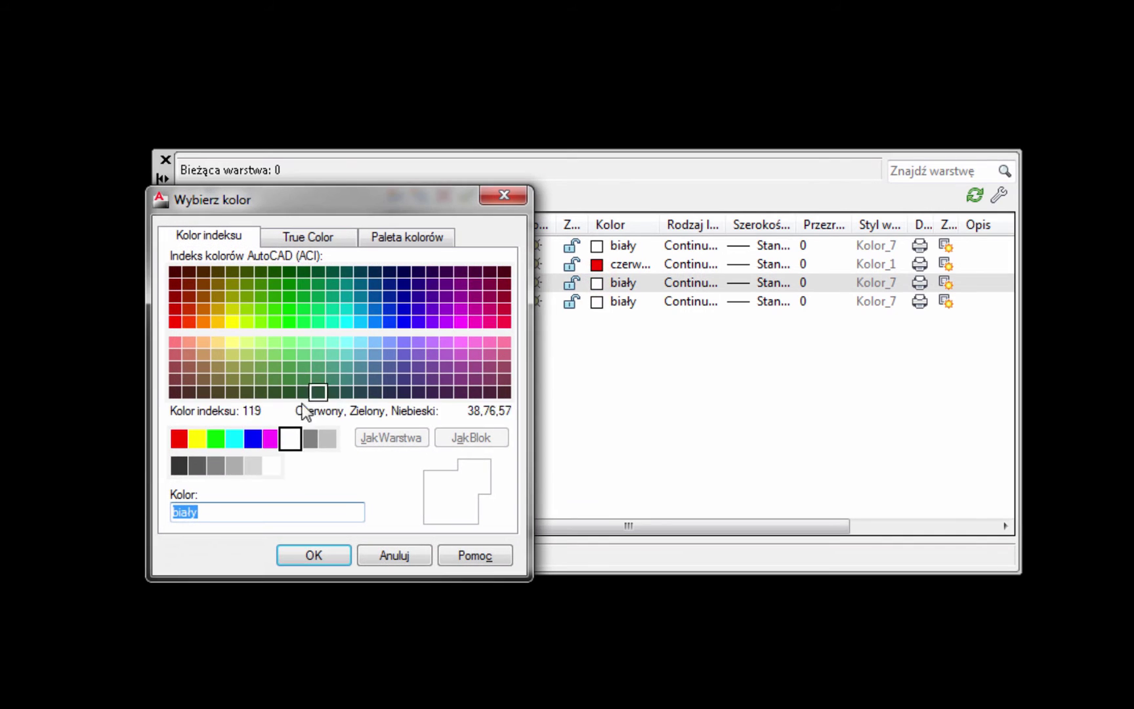
click(216, 438)
click(307, 556)
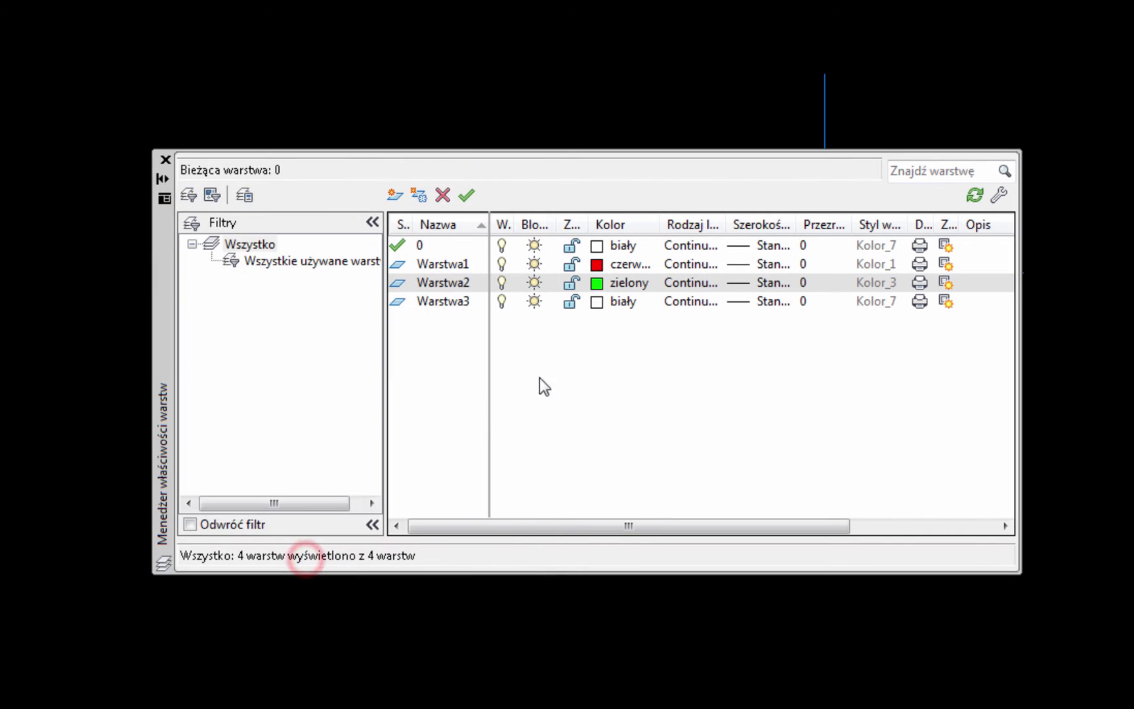
click(598, 302)
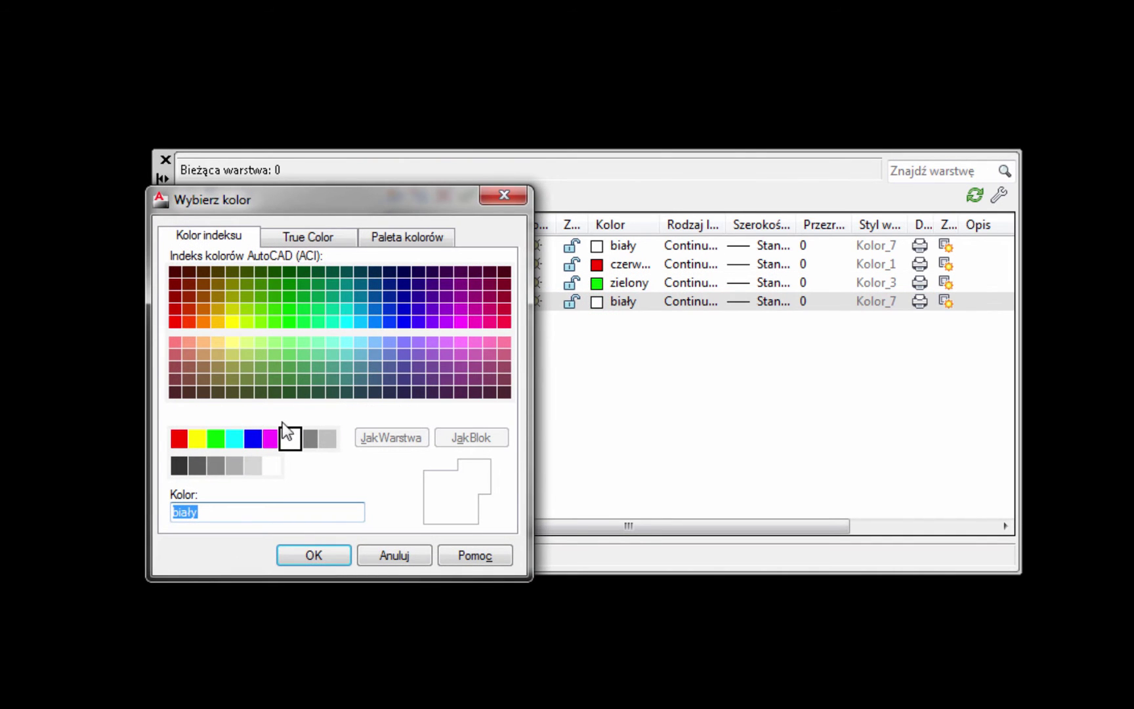
click(253, 438)
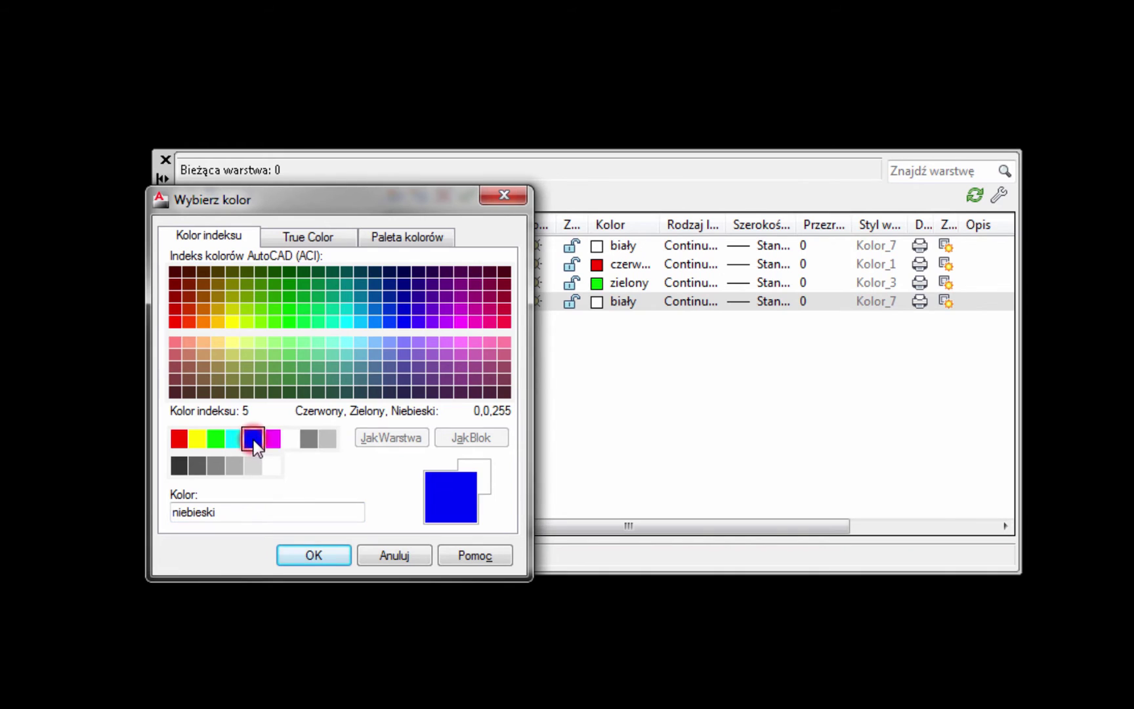
click(320, 555)
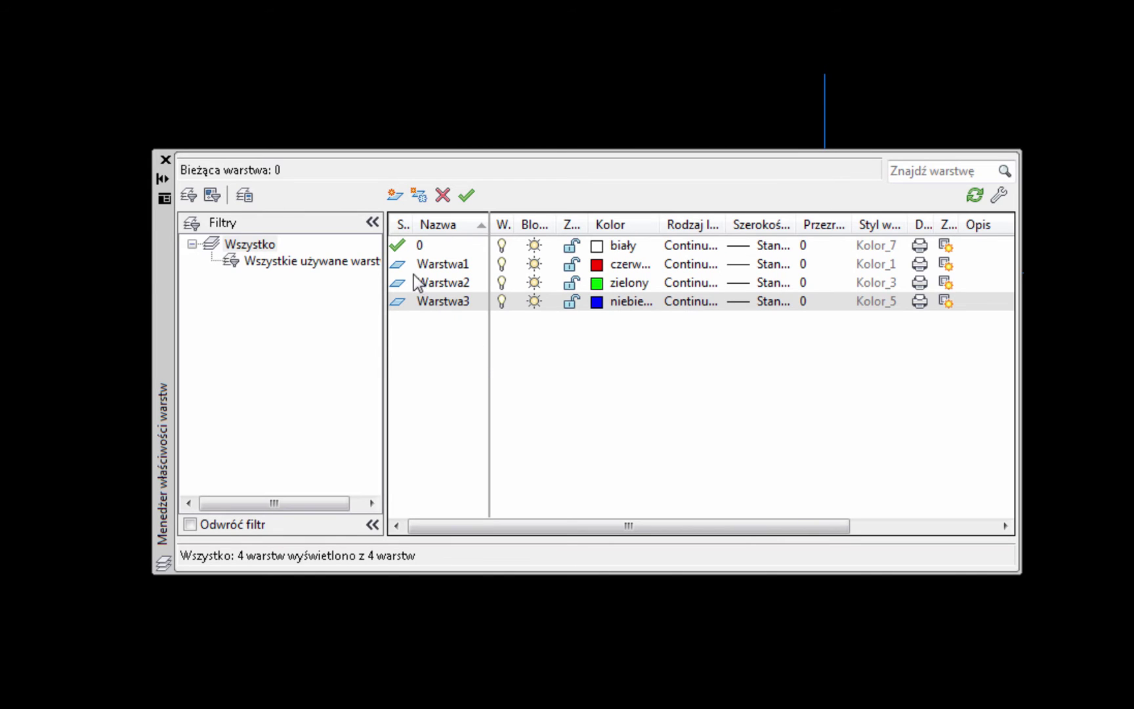
Step: Set Warstwa1 as the current layer from its right-click menu
click(400, 264)
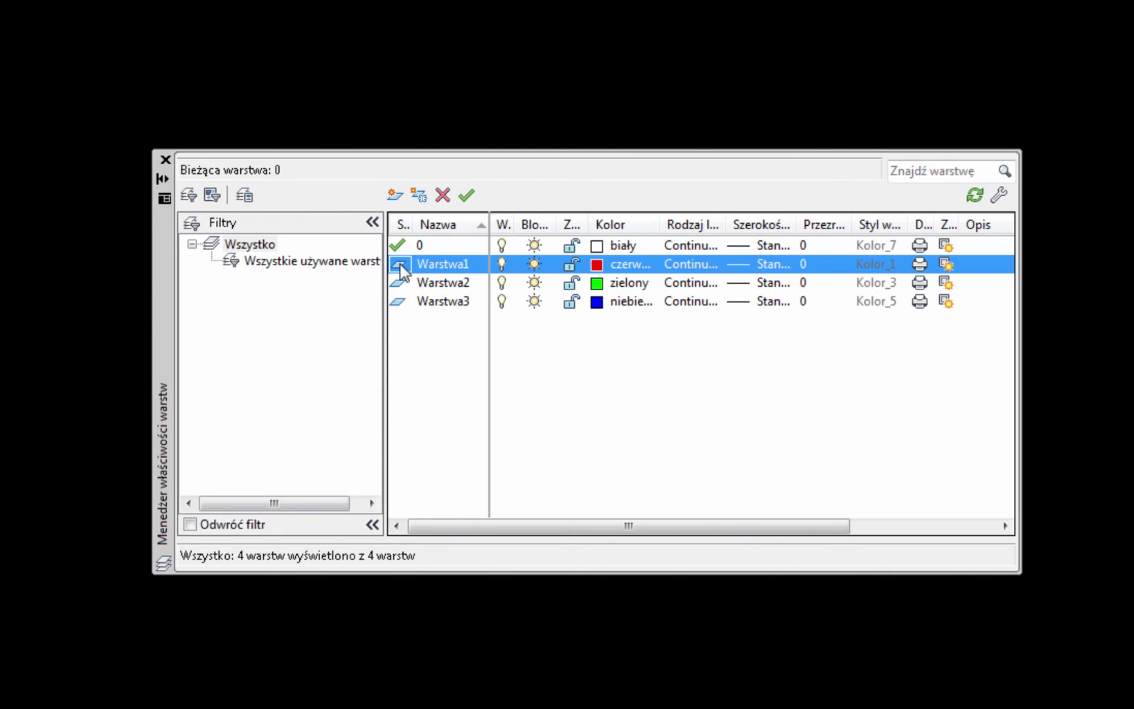
right_click(401, 265)
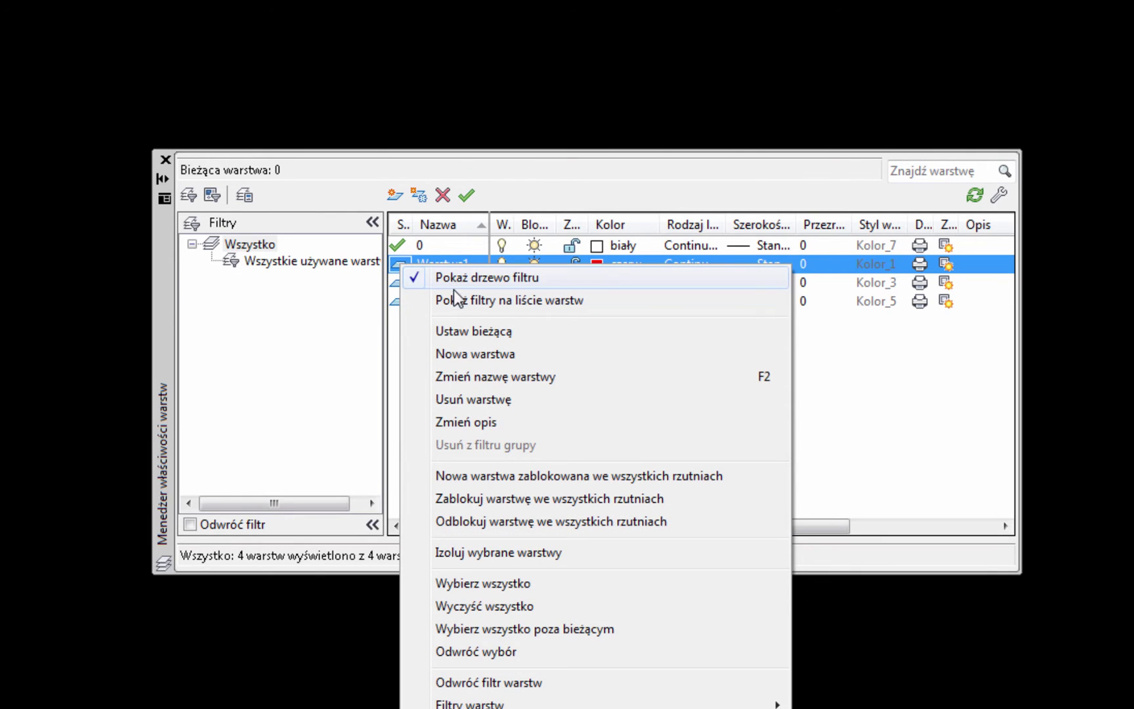
click(460, 330)
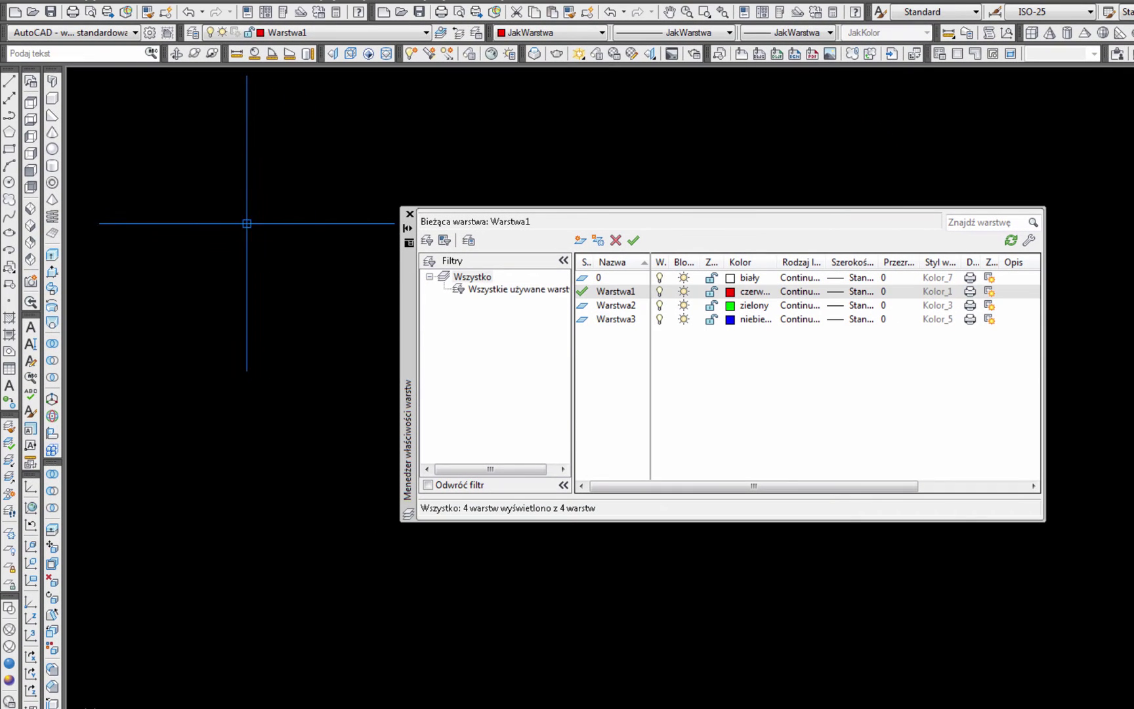
Step: Draw a red polyline on Warstwa1 from the upper left diagonally toward the middle
click(9, 116)
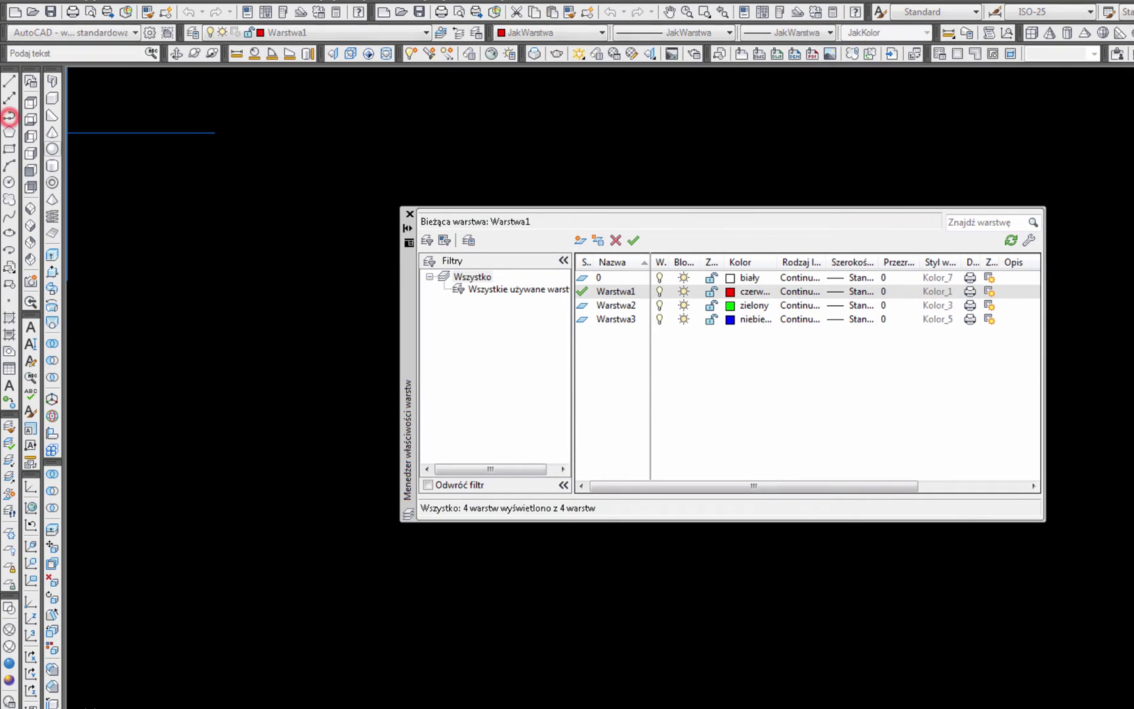
click(186, 276)
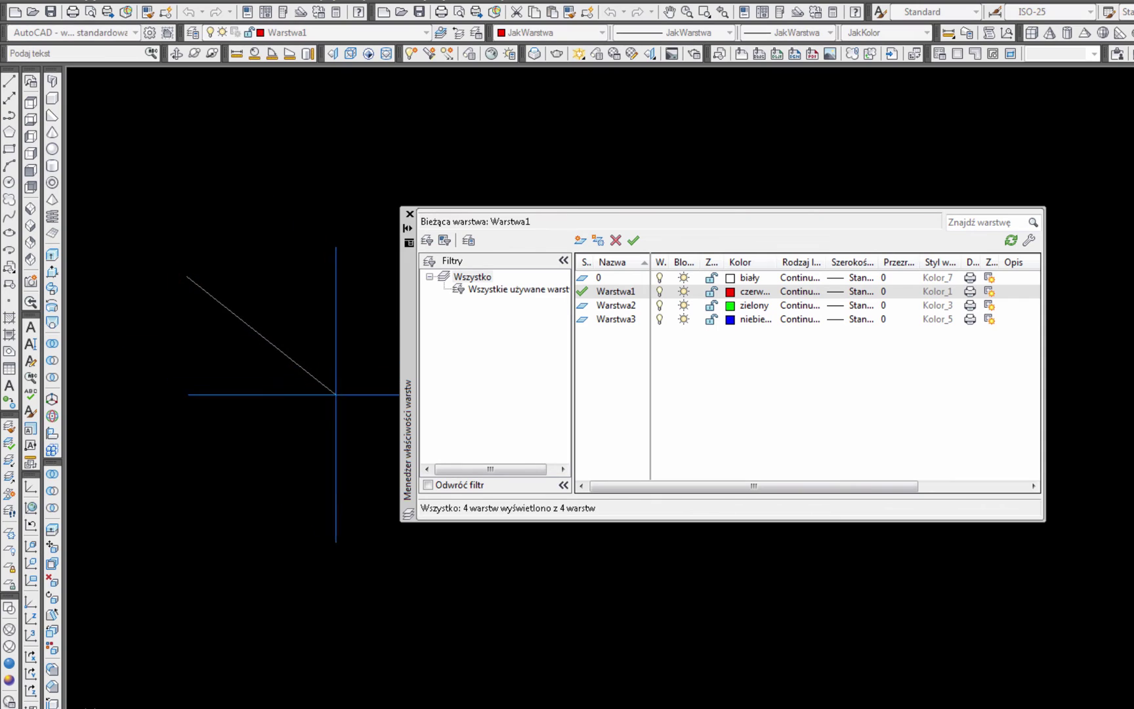
click(372, 399)
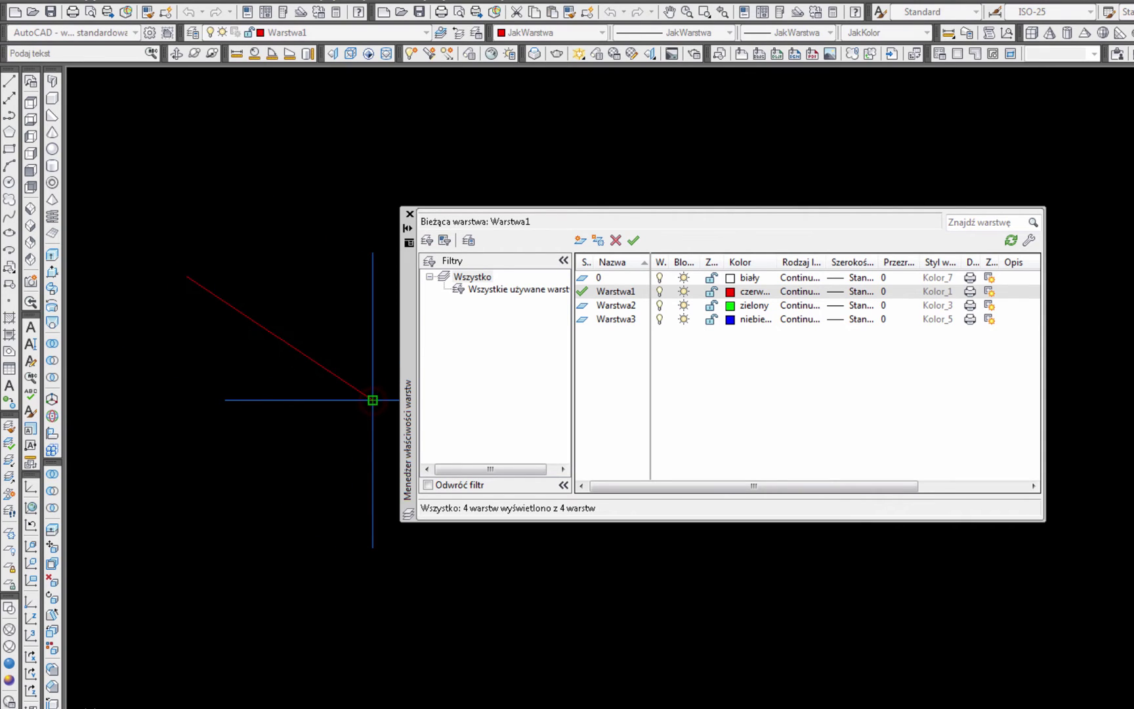
key(Return)
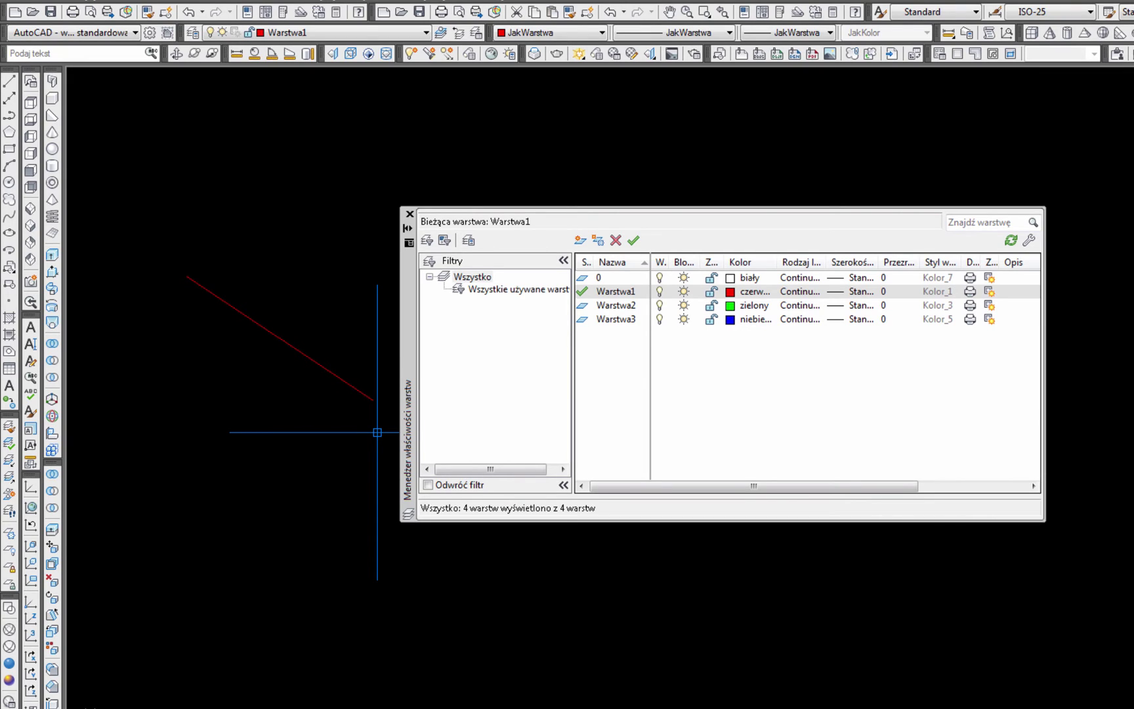
Step: Set Warstwa2 current and draw a green polyline parallel below the red line
double_click(582, 305)
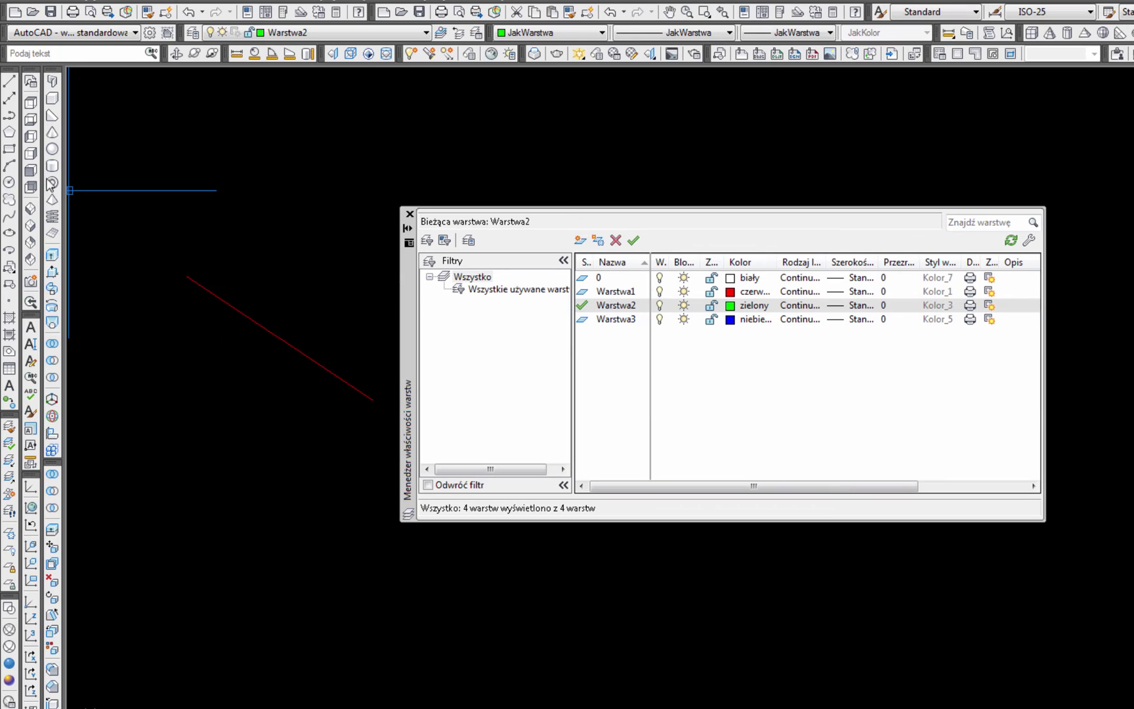
click(10, 116)
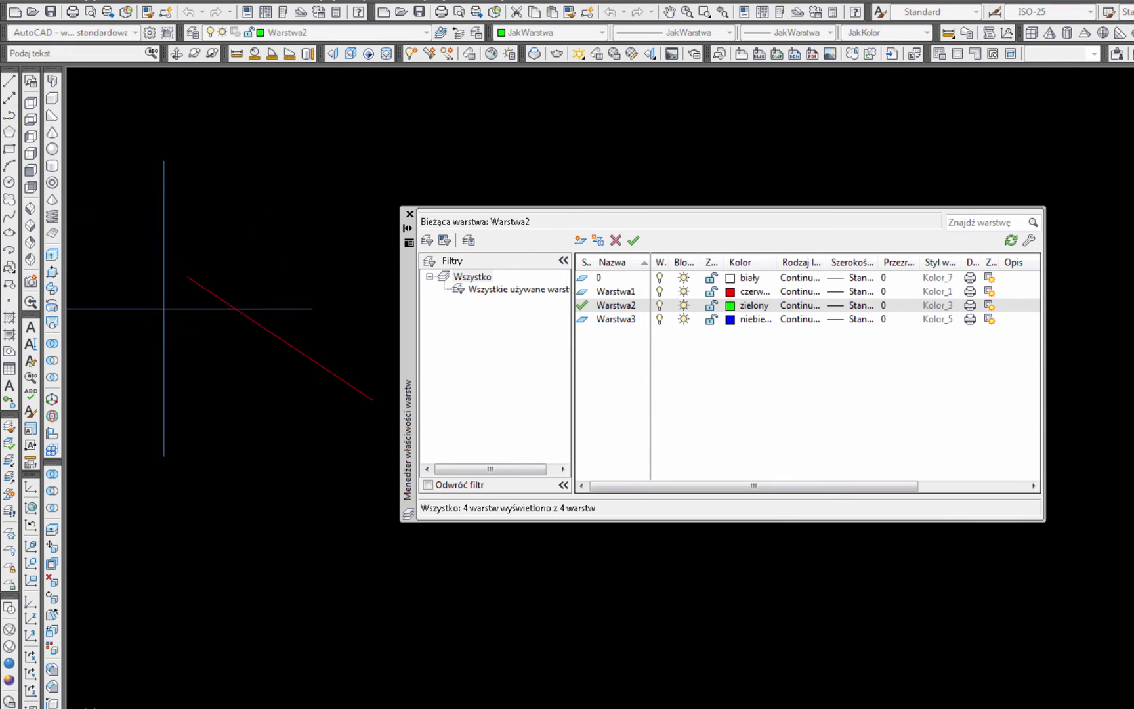
click(182, 329)
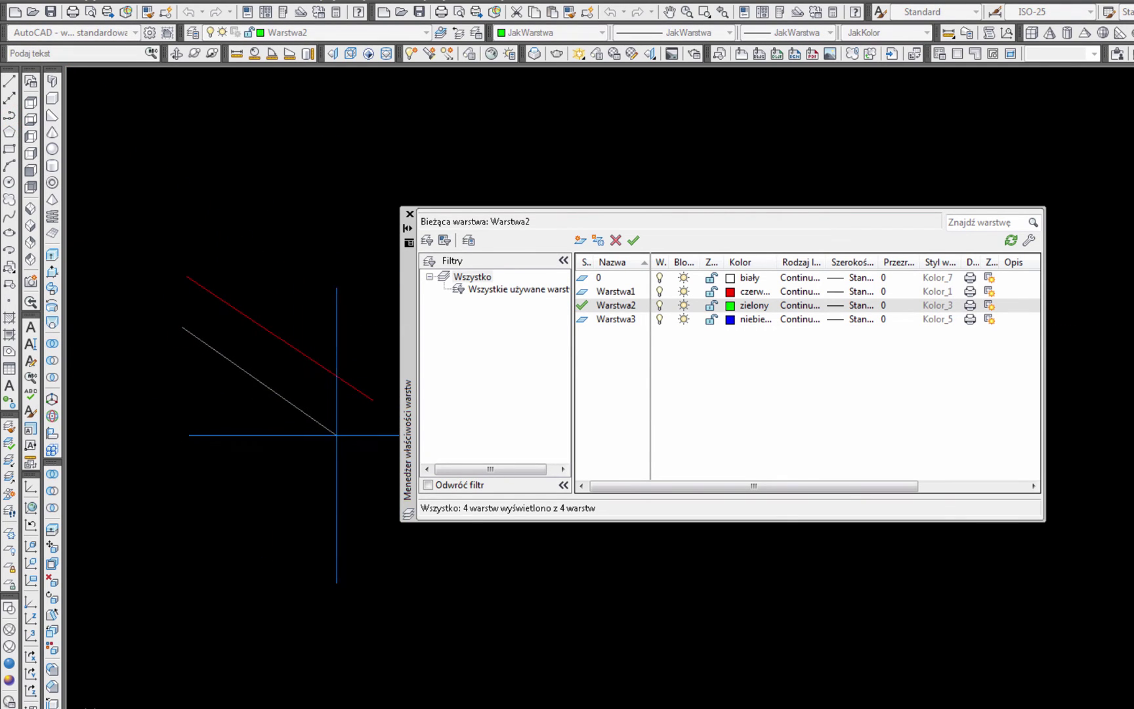
click(374, 451)
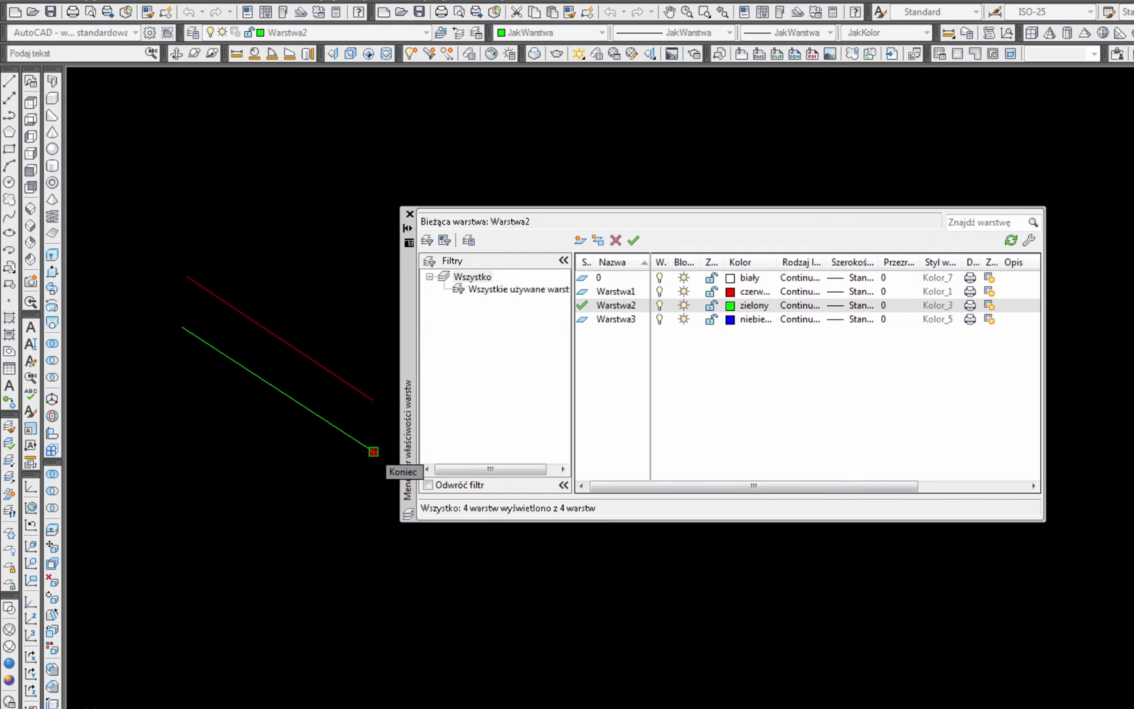
key(Escape)
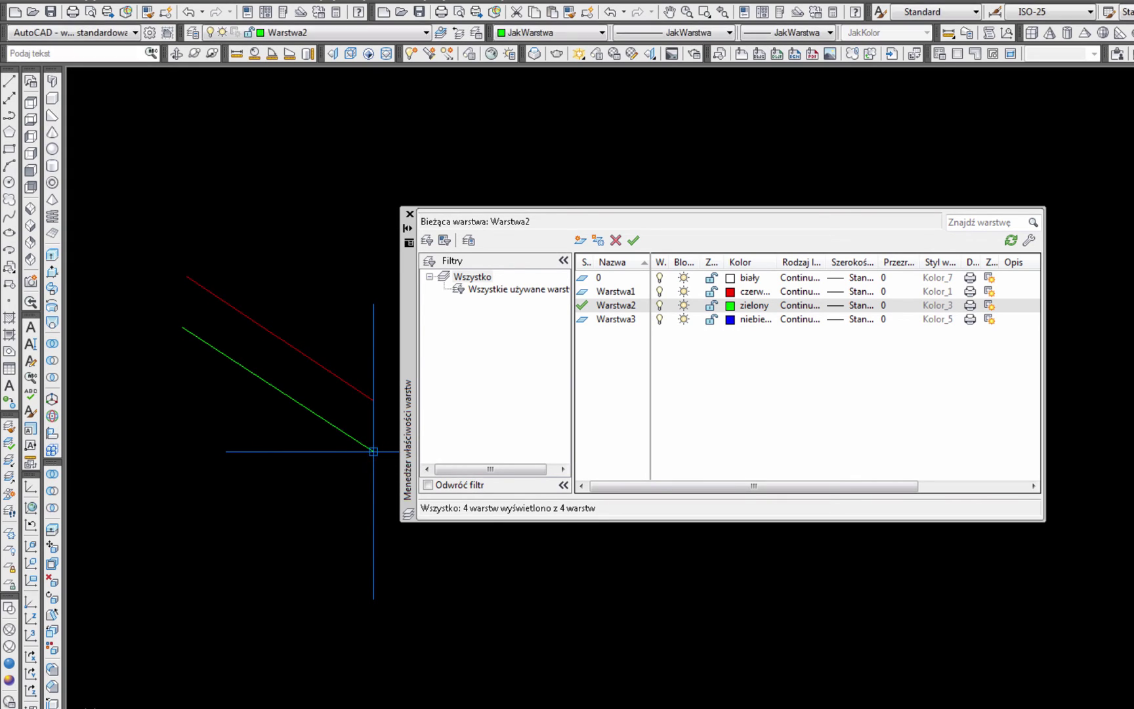
Step: Set Warstwa3 current and draw a blue line parallel below the green one
double_click(582, 319)
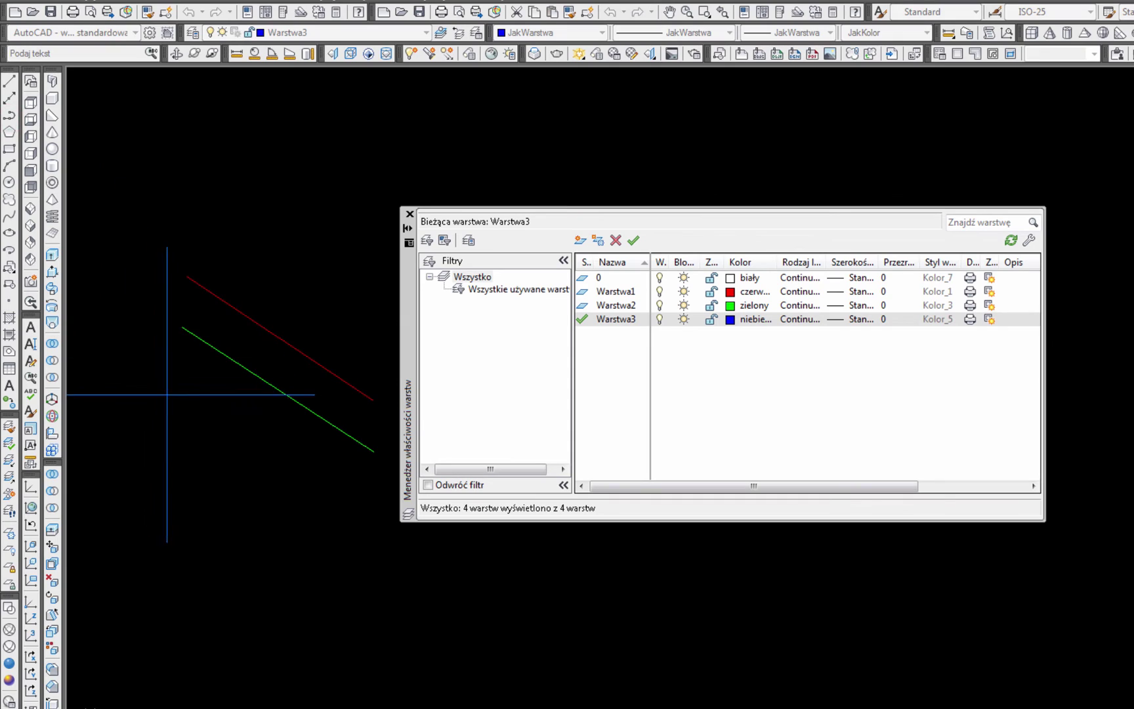
click(181, 377)
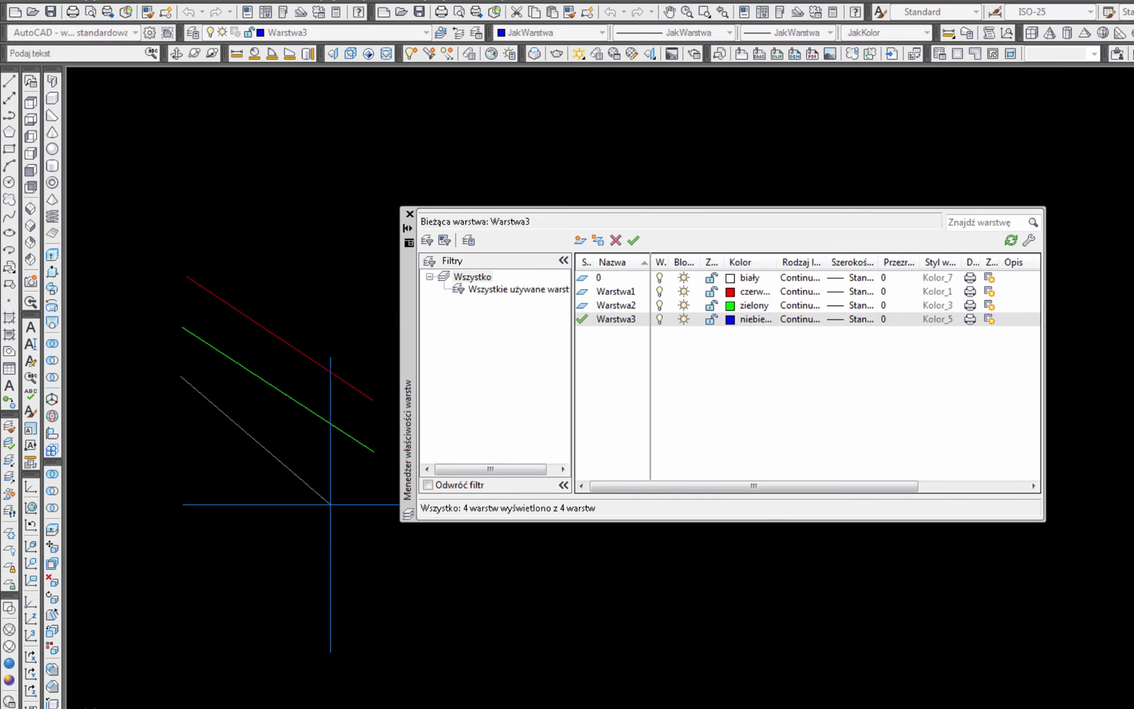
click(373, 506)
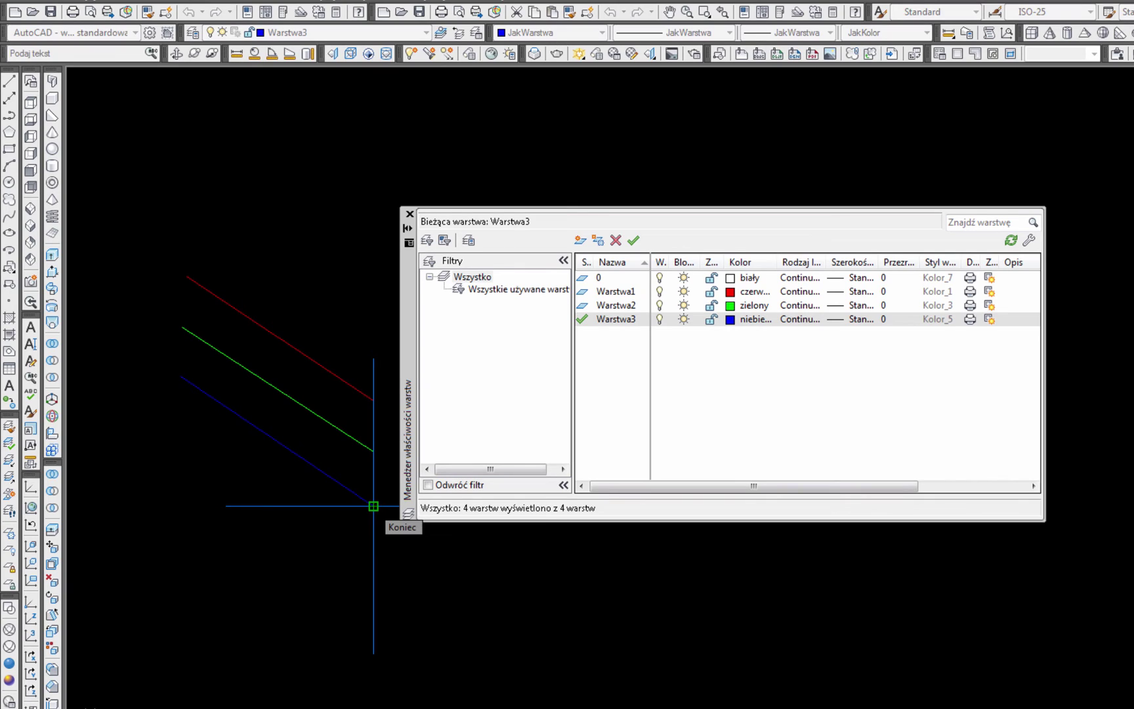
key(Return)
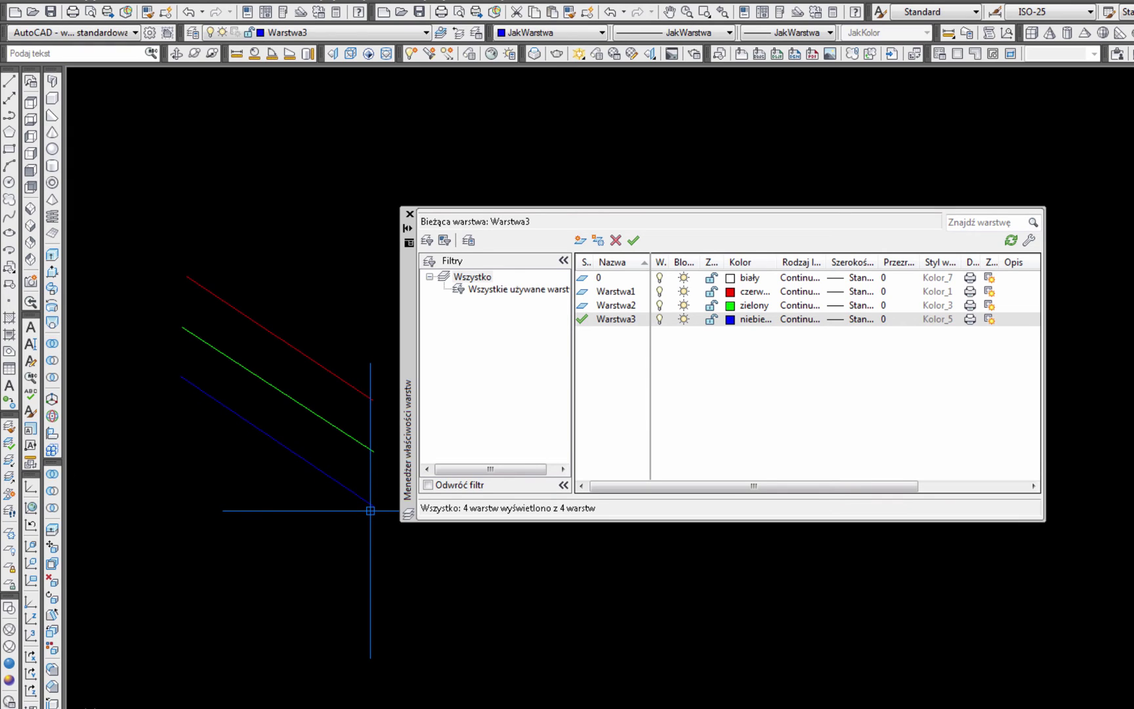
Step: Select the bottom blue line and assign it to layer Warstwa1 via the Layer dropdown
click(330, 479)
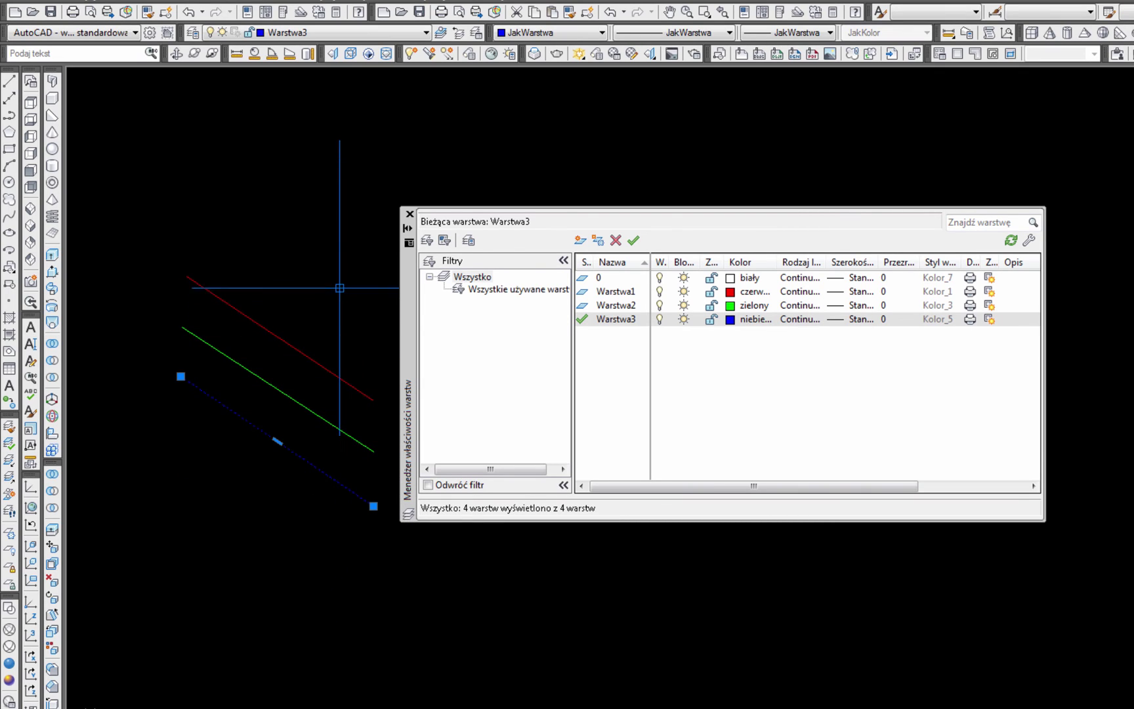
click(335, 33)
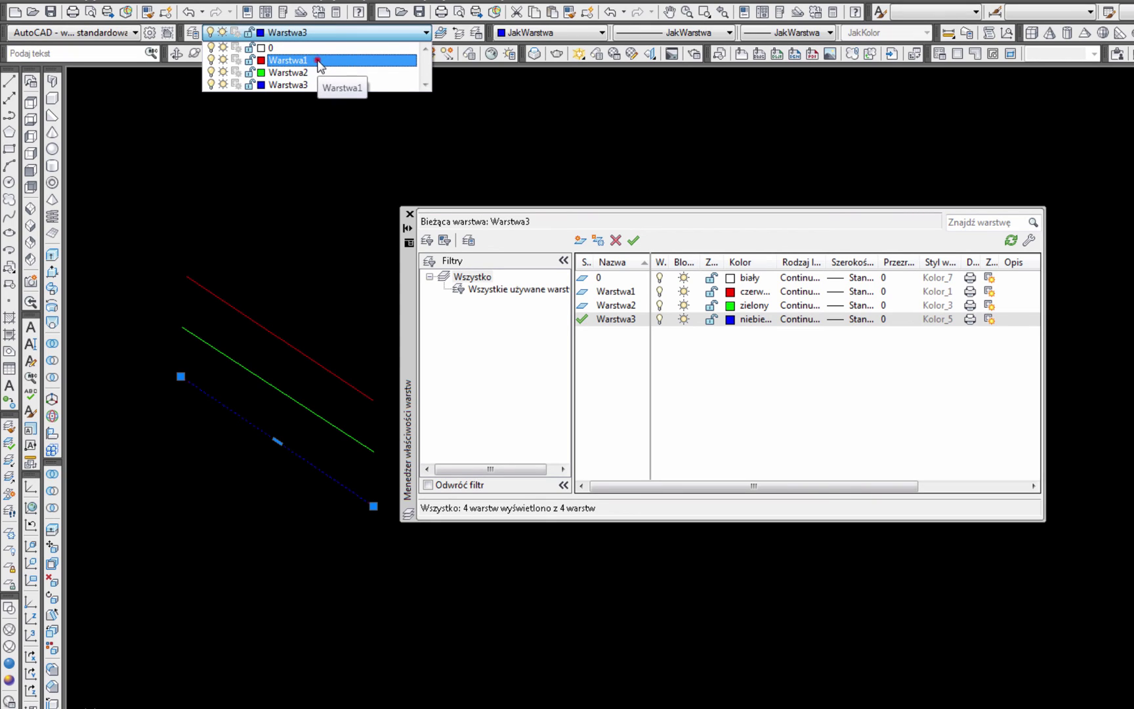
click(318, 60)
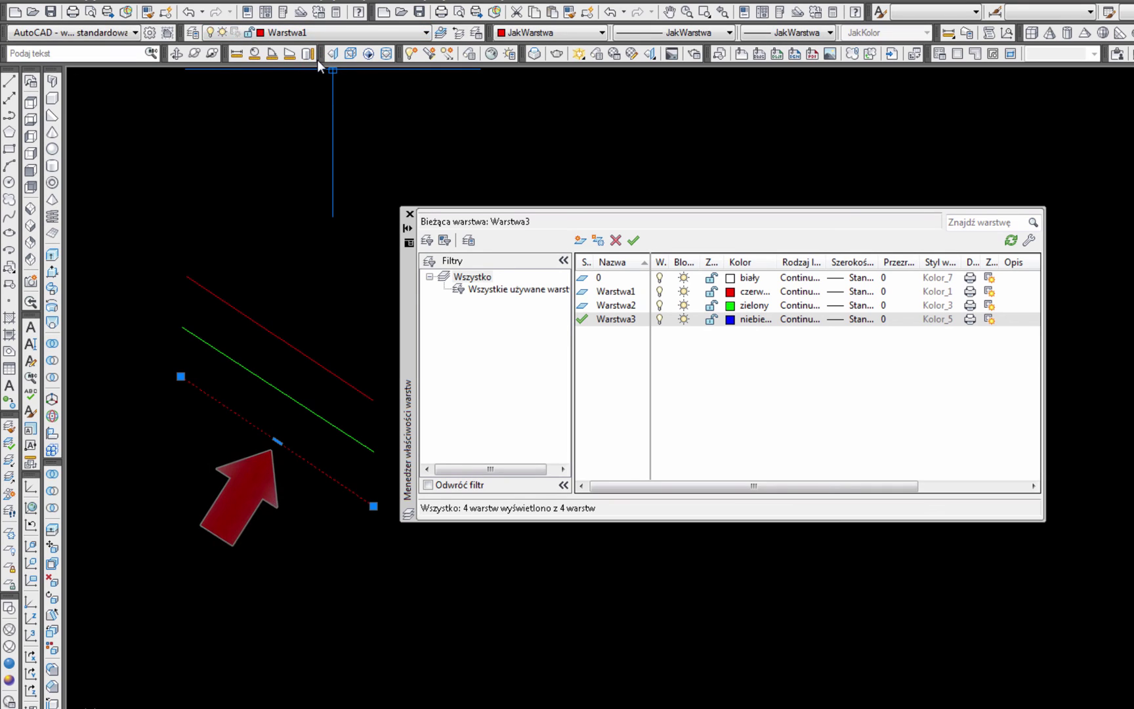